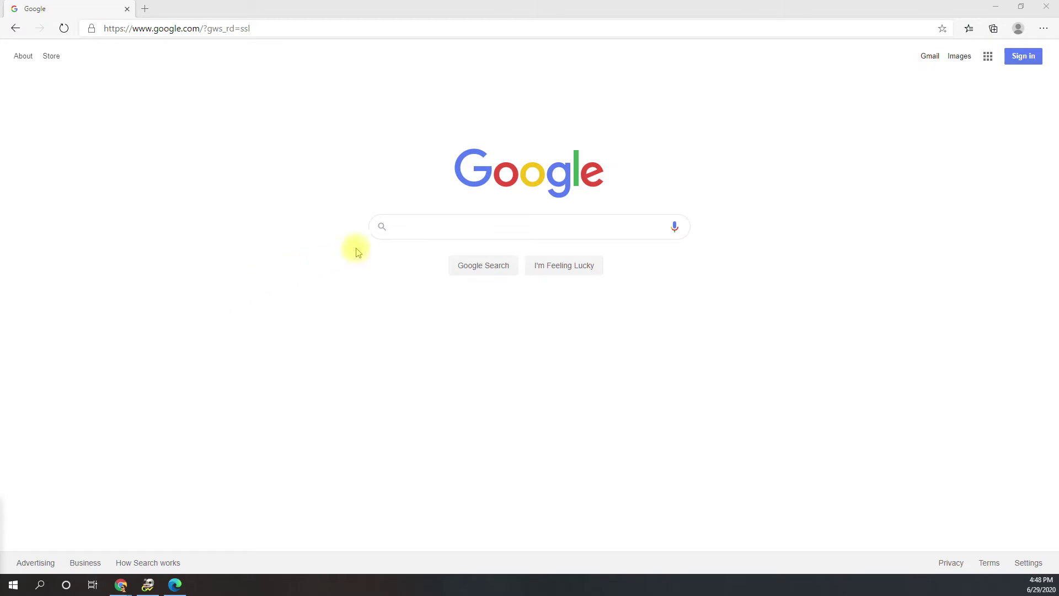
# - Search Google for "truss simulator" and open the Truss simulator from JHU Engineering Innovation
pyautogui.click(414, 227)
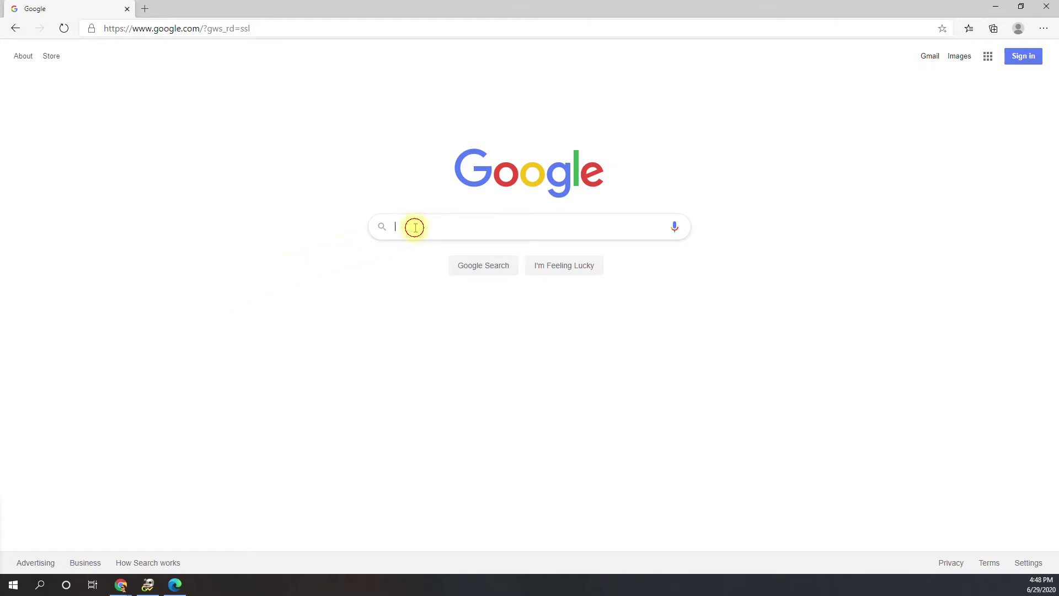
pyautogui.write('truss simulator')
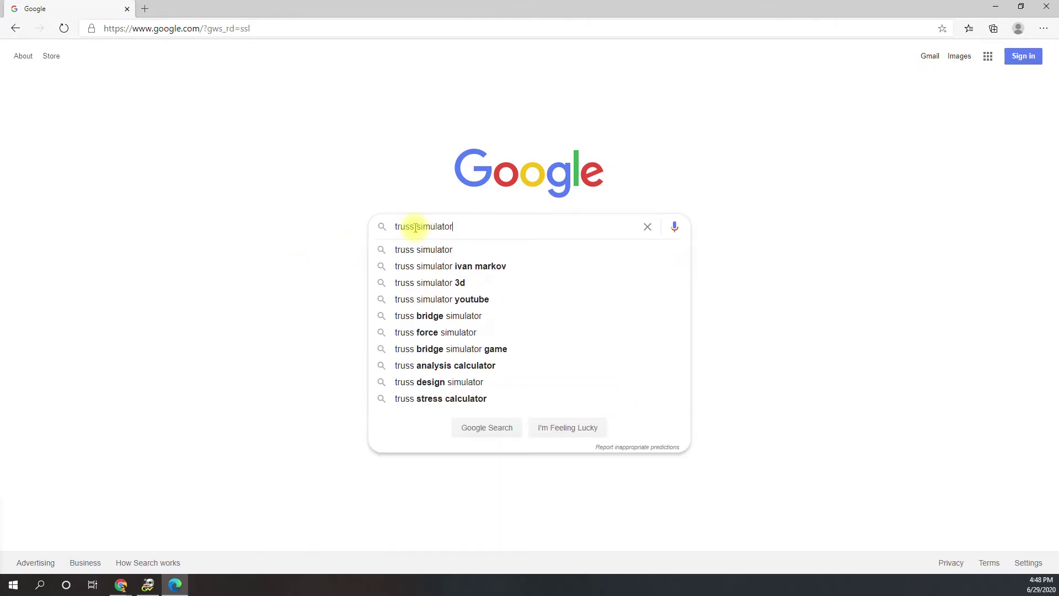
pyautogui.press('Return')
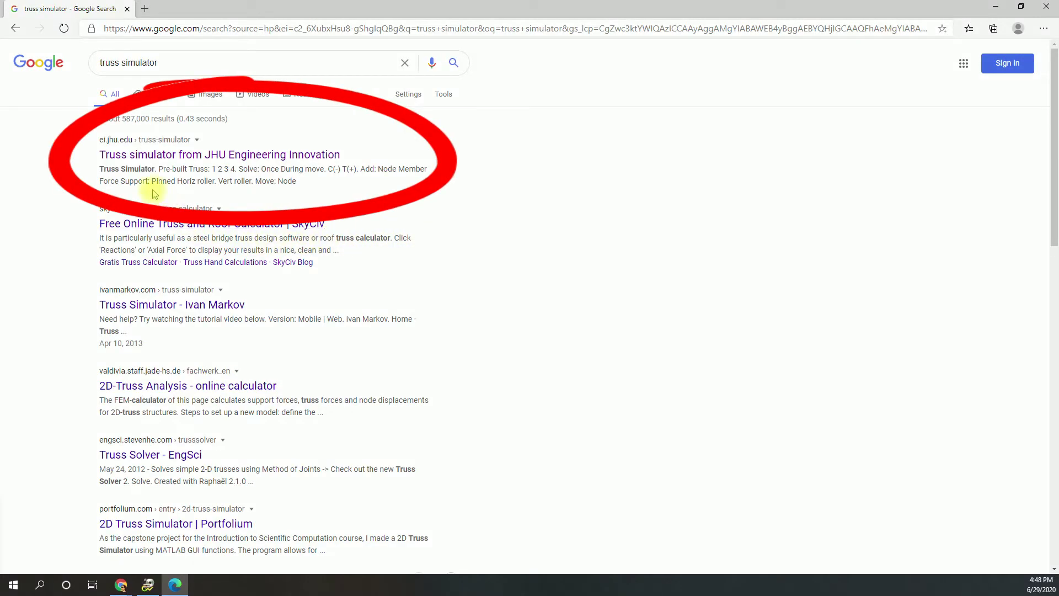
pyautogui.click(147, 159)
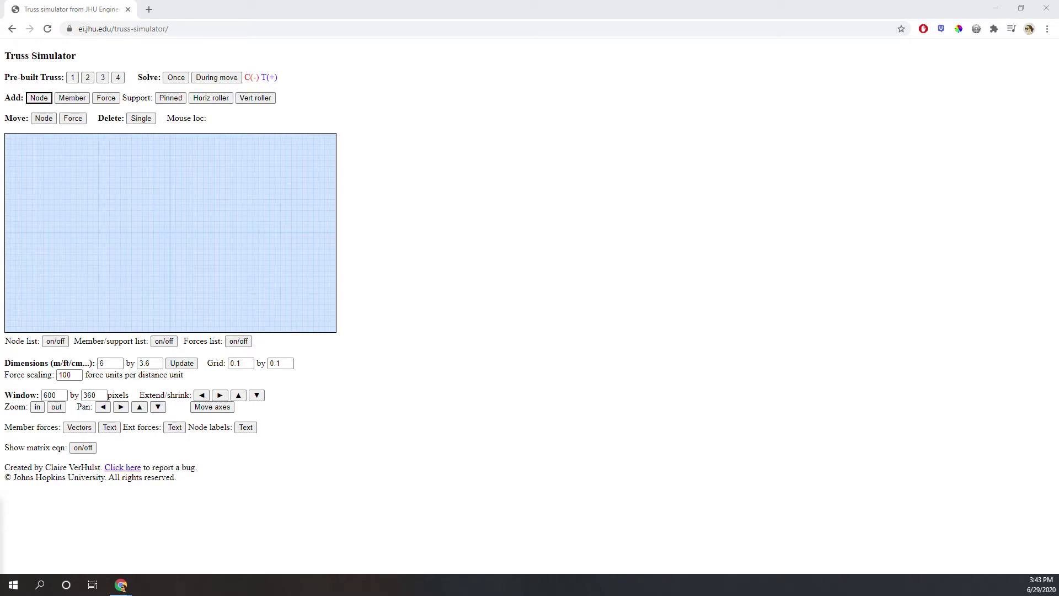
# - Load the pre-built trusses 1, 2, 3 and 4 one after another to preview them
pyautogui.click(87, 77)
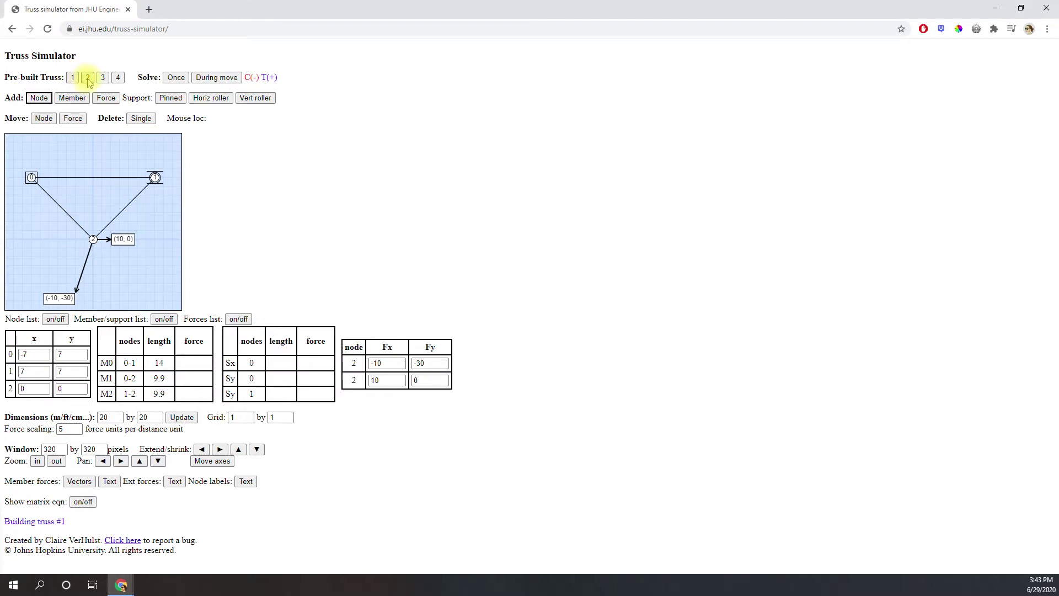
pyautogui.click(88, 78)
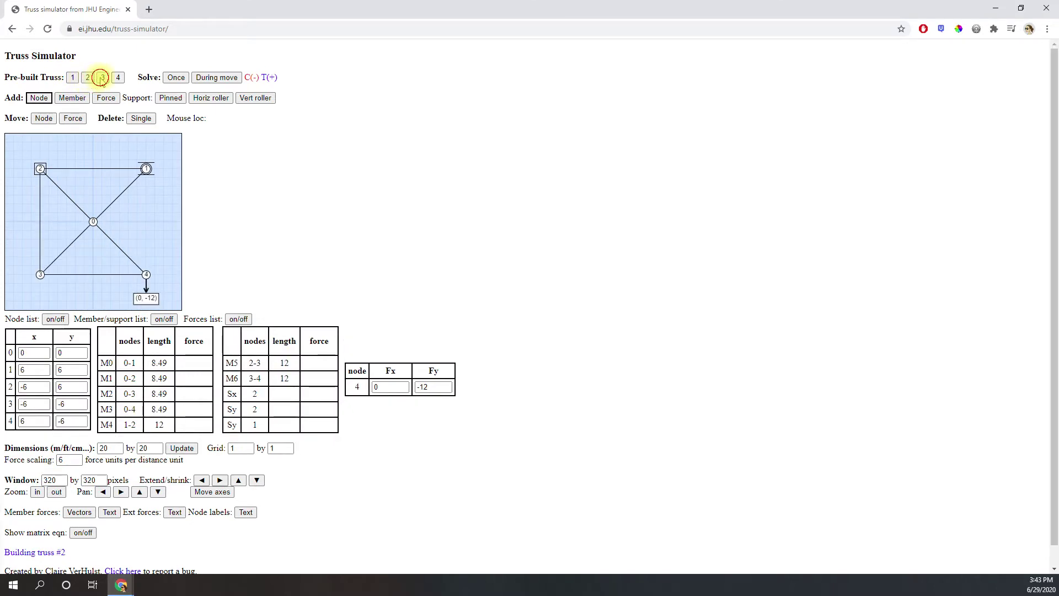
pyautogui.click(101, 77)
pyautogui.click(117, 78)
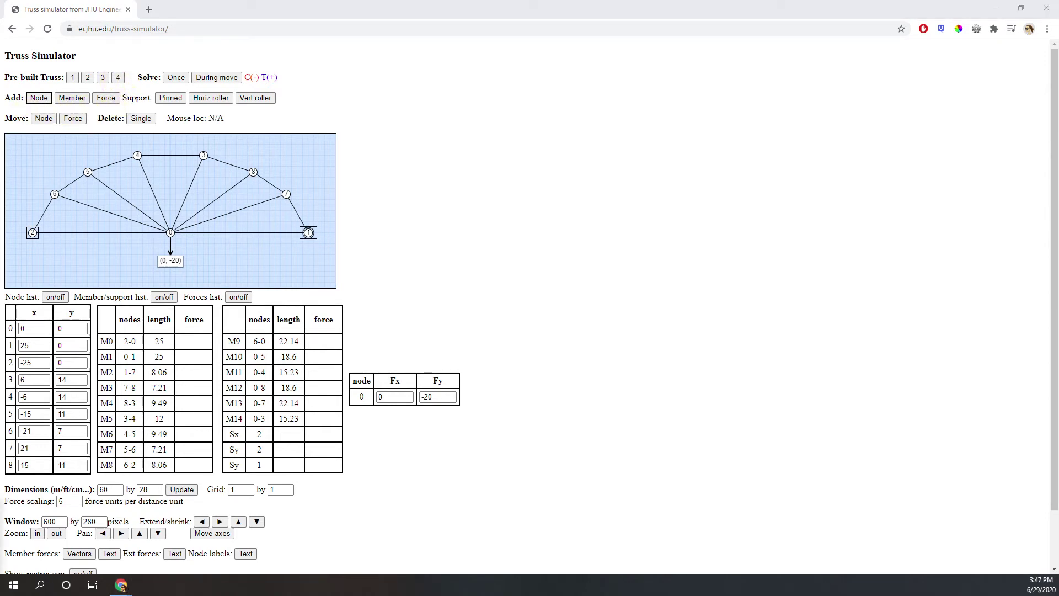
pyautogui.click(38, 97)
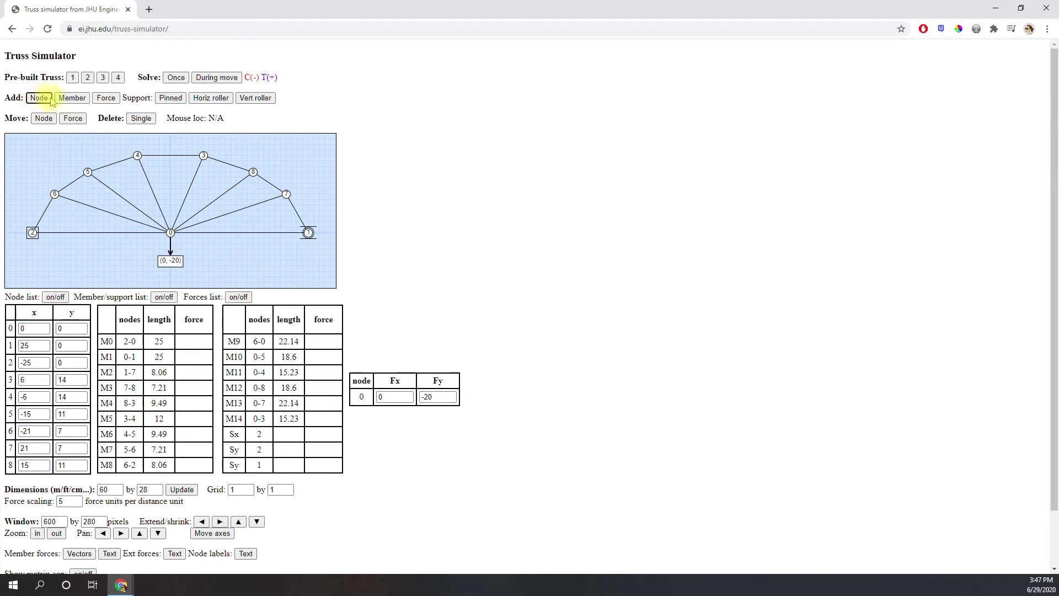
pyautogui.click(72, 98)
pyautogui.click(106, 98)
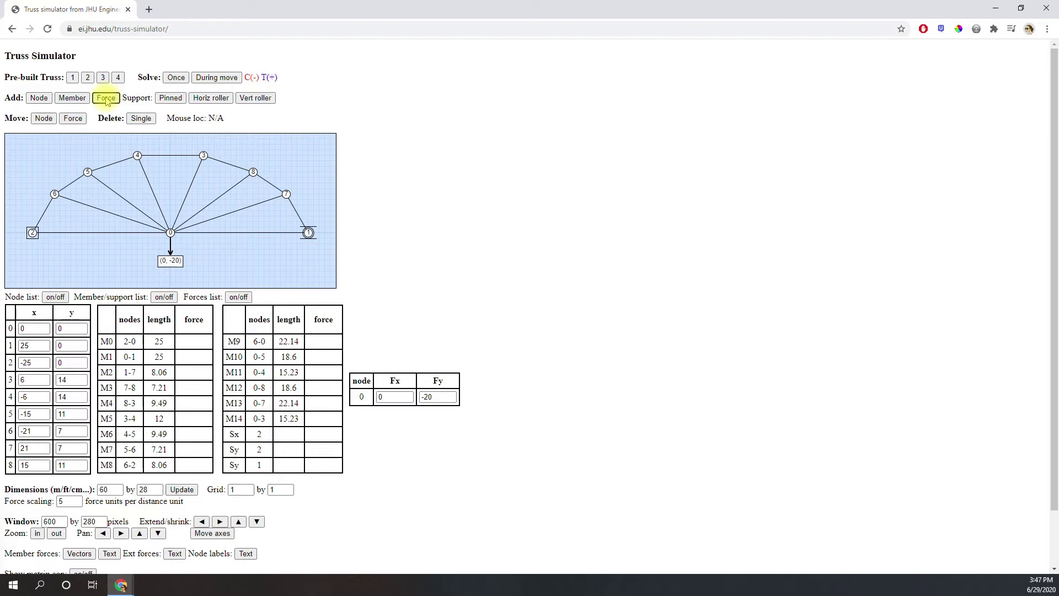
pyautogui.click(104, 100)
# - Reload the page to empty the workspace and add nodes at (-2.3, 0), (-1.5, 0), (-0.7, 0), (-1.9, 0.6) and (-1.1, 0.6)
pyautogui.click(48, 31)
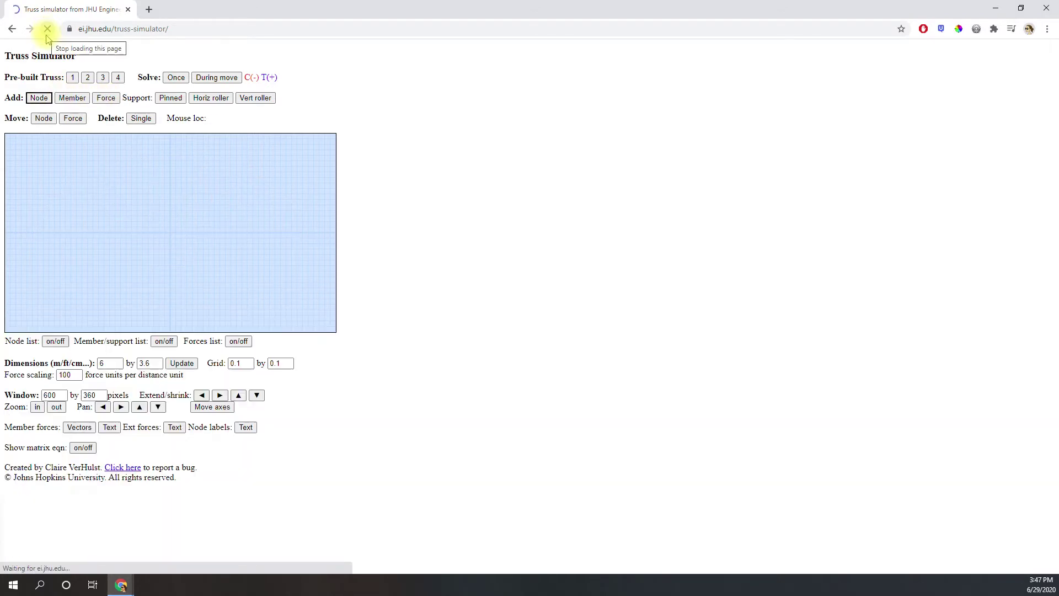
pyautogui.click(39, 98)
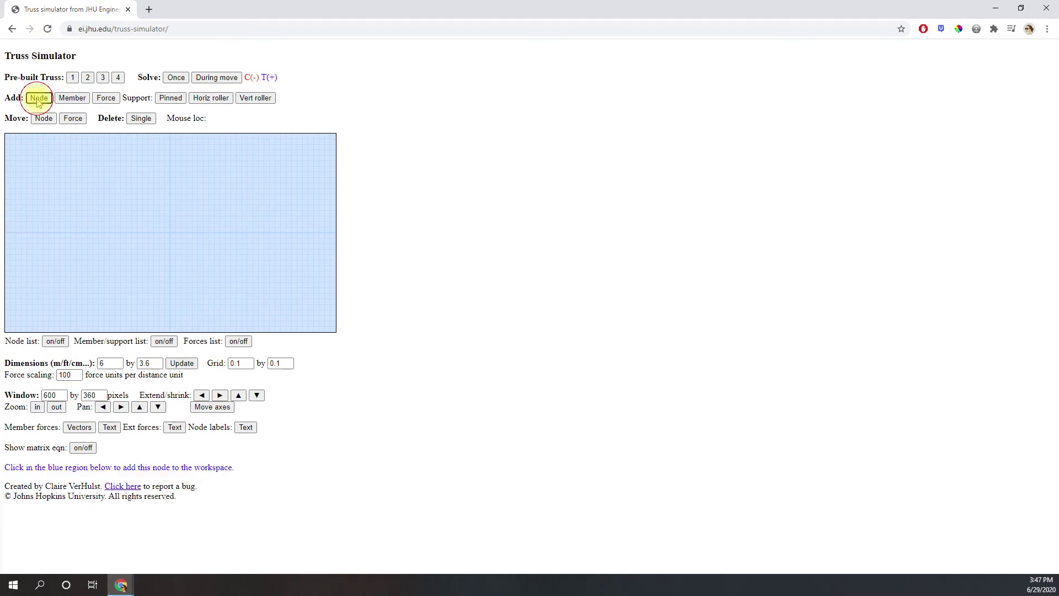
pyautogui.click(43, 232)
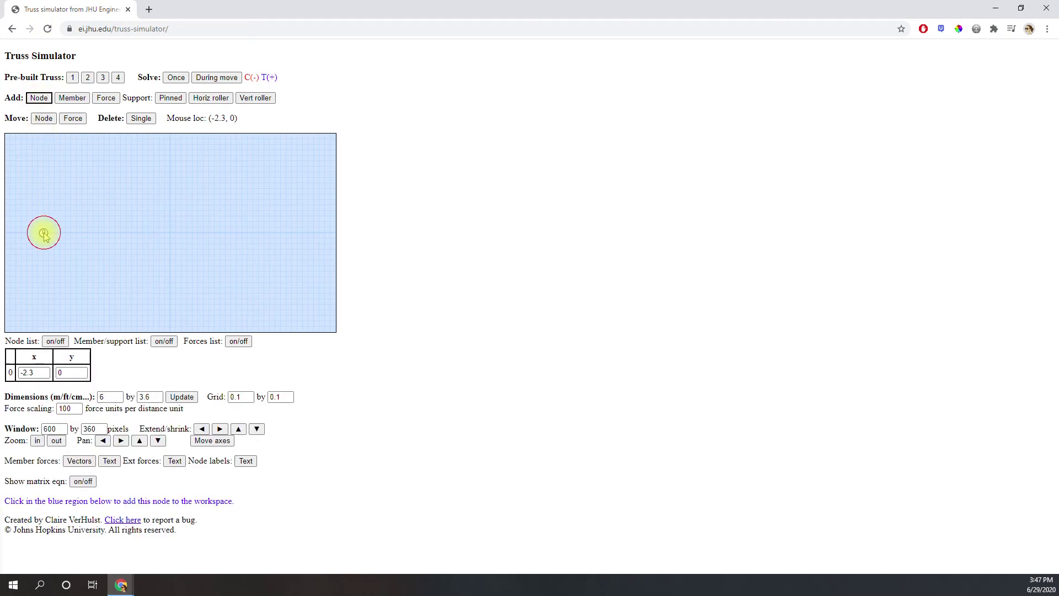
pyautogui.click(87, 232)
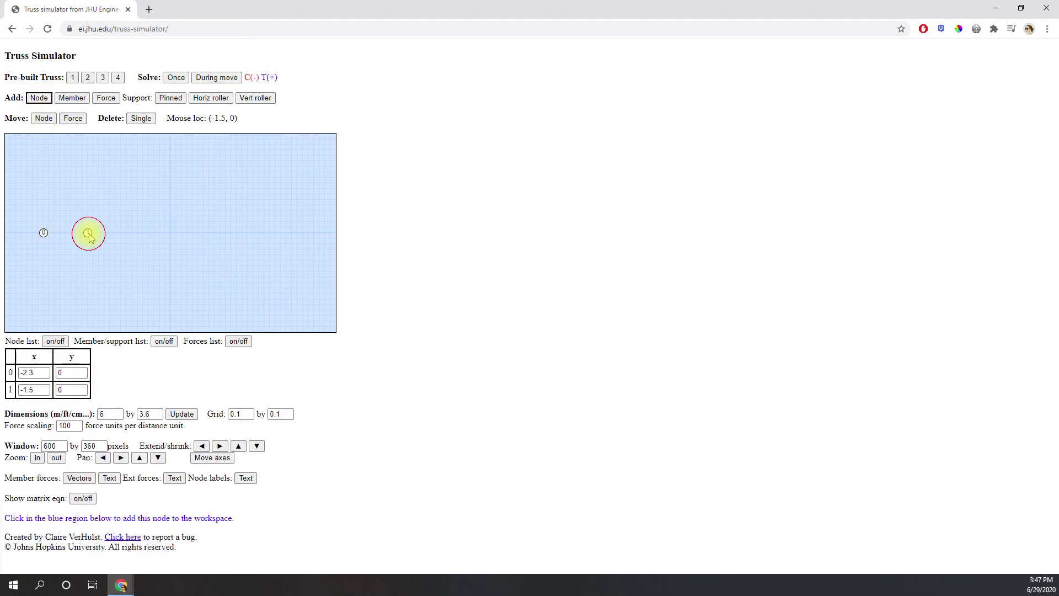
pyautogui.click(131, 235)
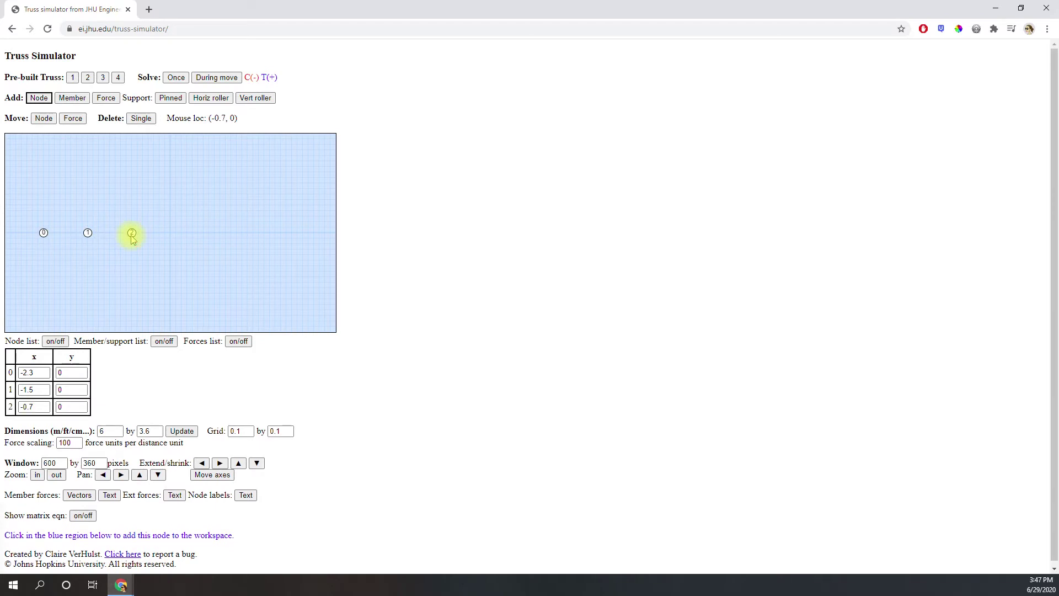
pyautogui.click(66, 200)
pyautogui.click(110, 200)
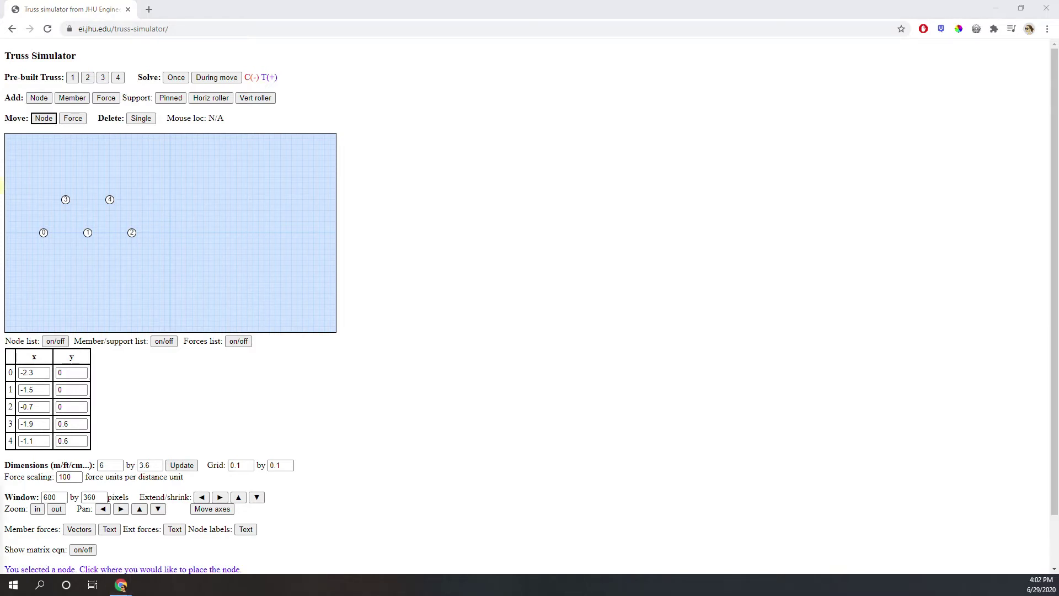
# - Move node 3 to (-2.2, 0.8) and set the y coordinate of nodes 0, 1 and 2 to 1 and of node 4 to 1.6
pyautogui.click(43, 118)
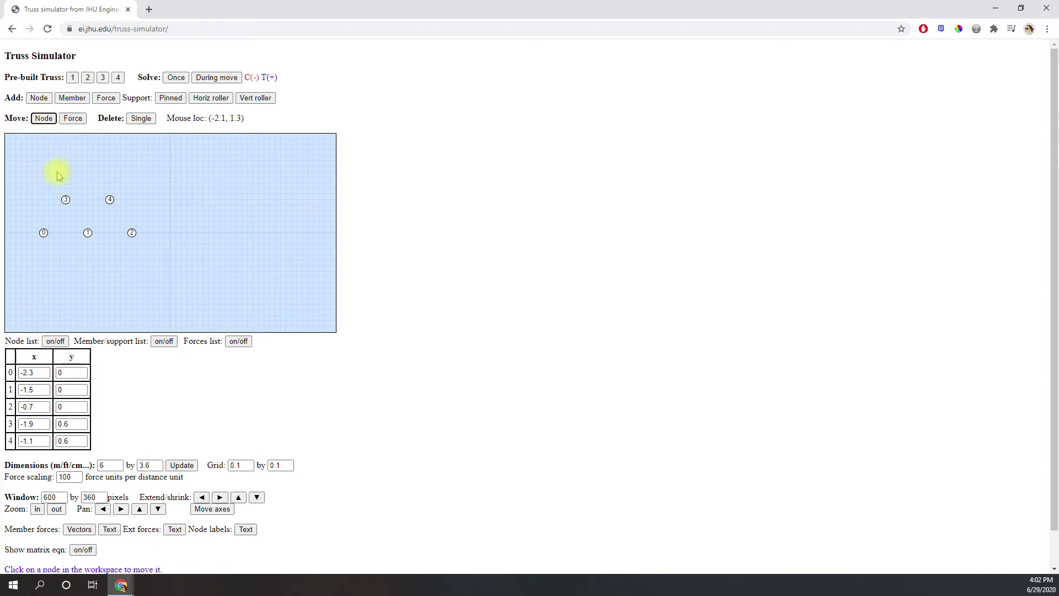
pyautogui.click(65, 199)
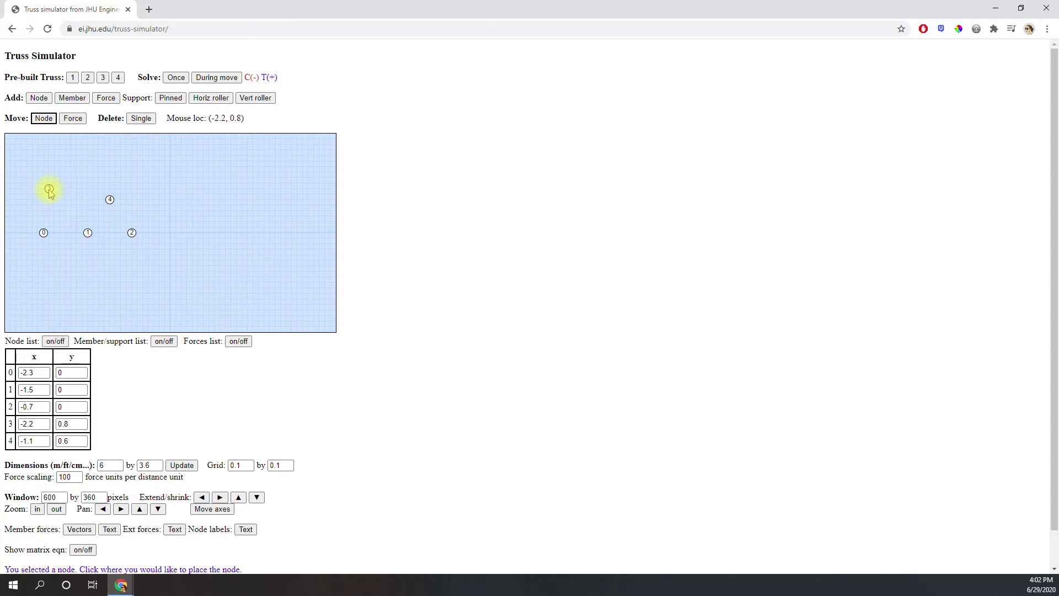
pyautogui.click(82, 370)
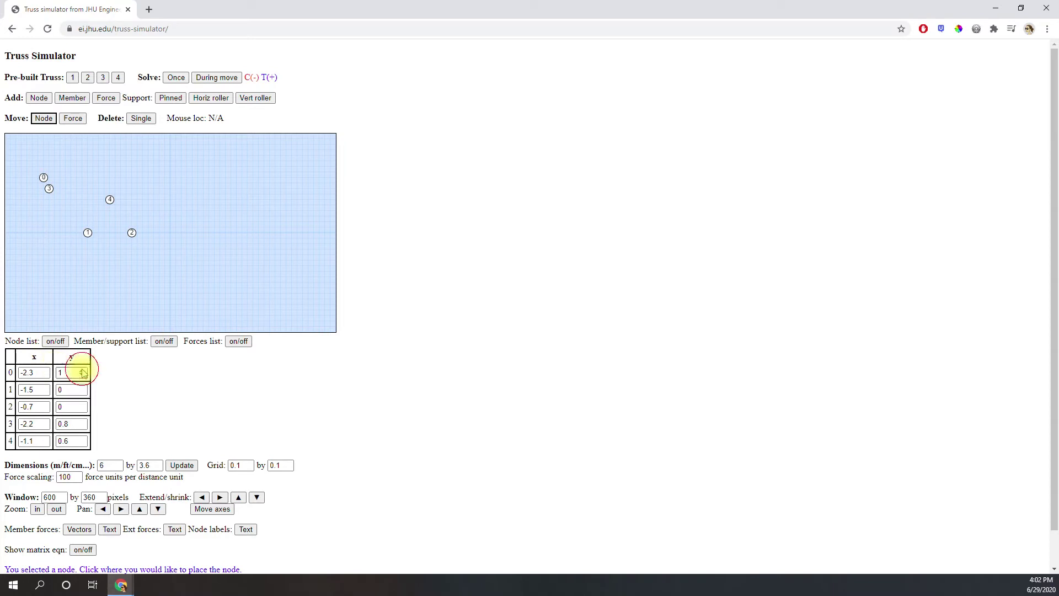
pyautogui.click(82, 388)
pyautogui.click(82, 405)
pyautogui.click(82, 423)
pyautogui.click(82, 439)
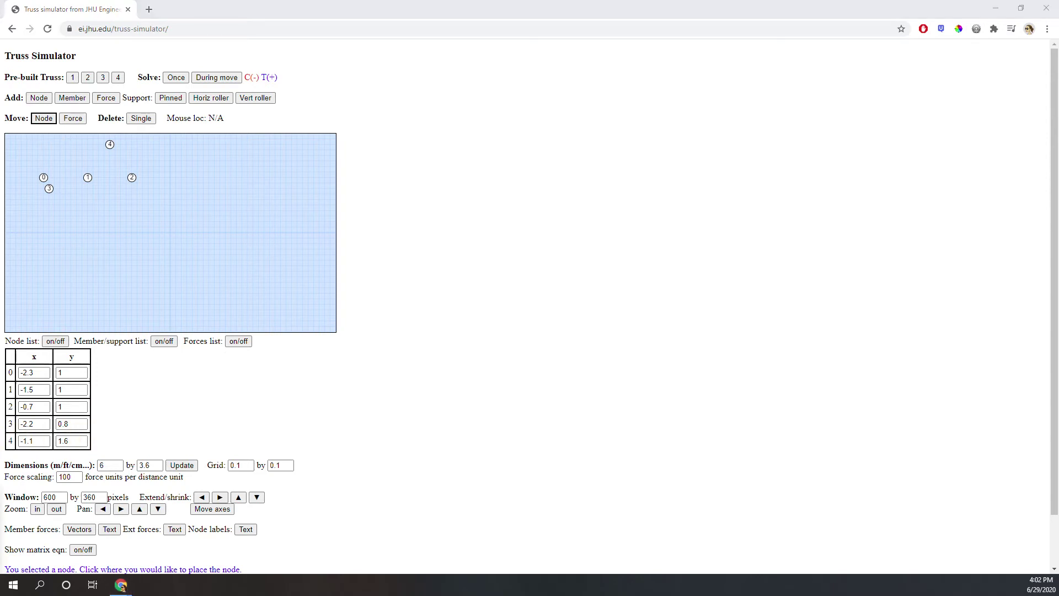
# - Delete all five nodes from the workspace one by one
pyautogui.click(141, 122)
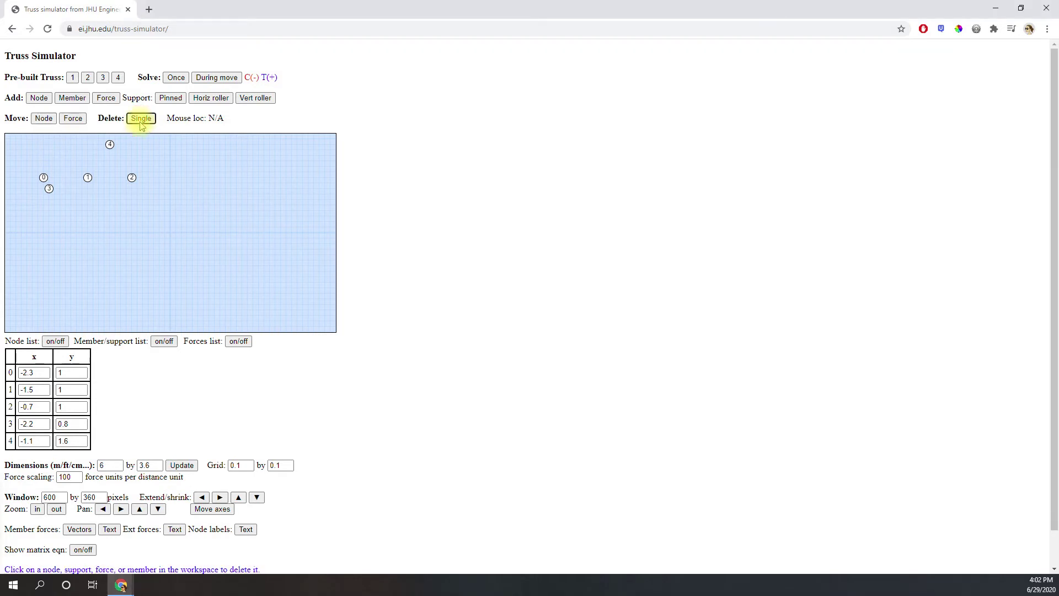
pyautogui.click(110, 145)
pyautogui.click(131, 177)
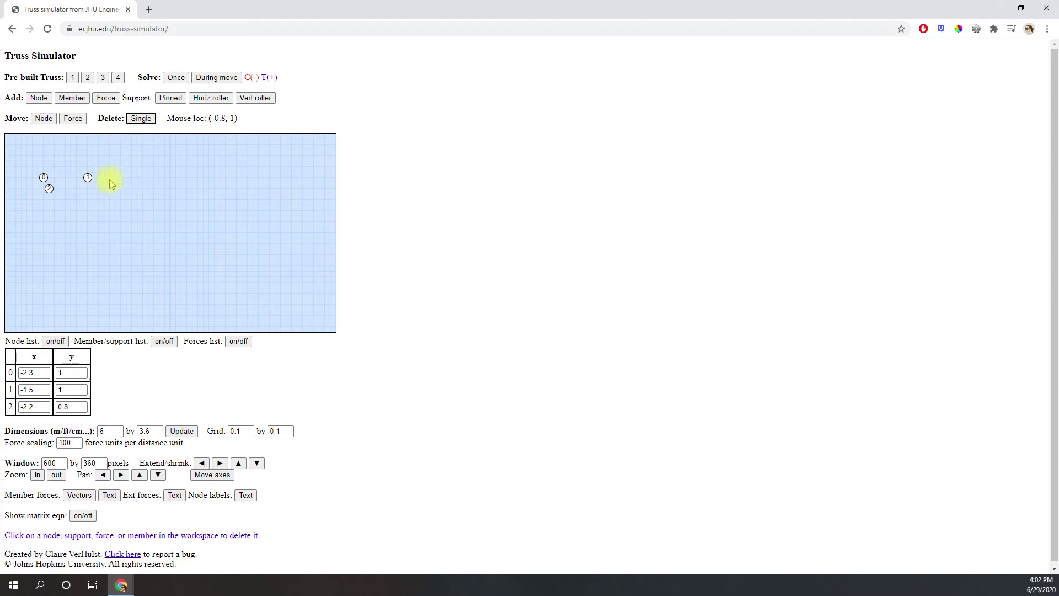
pyautogui.click(88, 178)
pyautogui.click(48, 188)
pyautogui.click(43, 179)
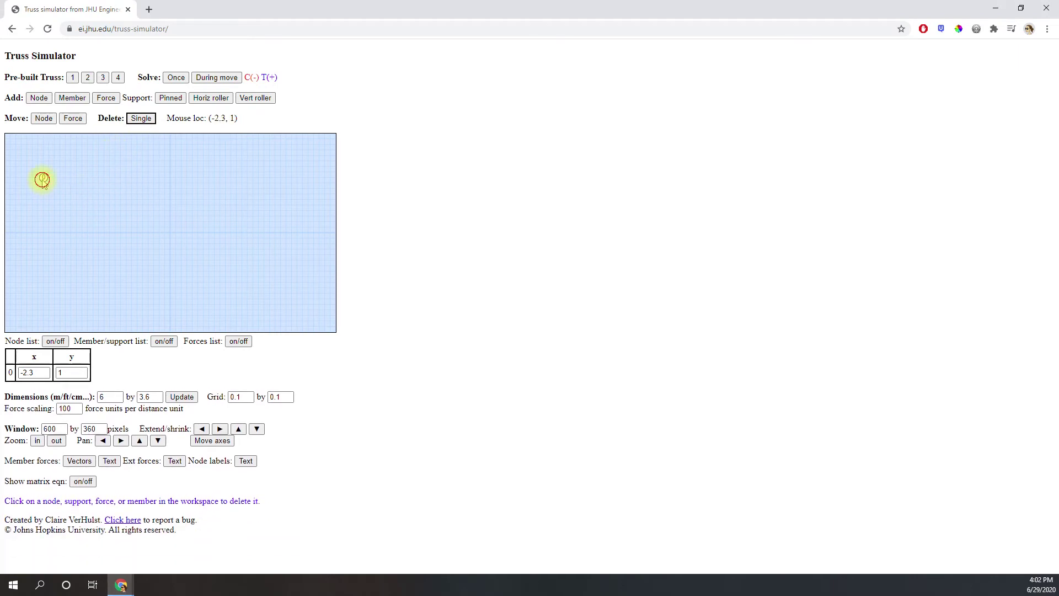
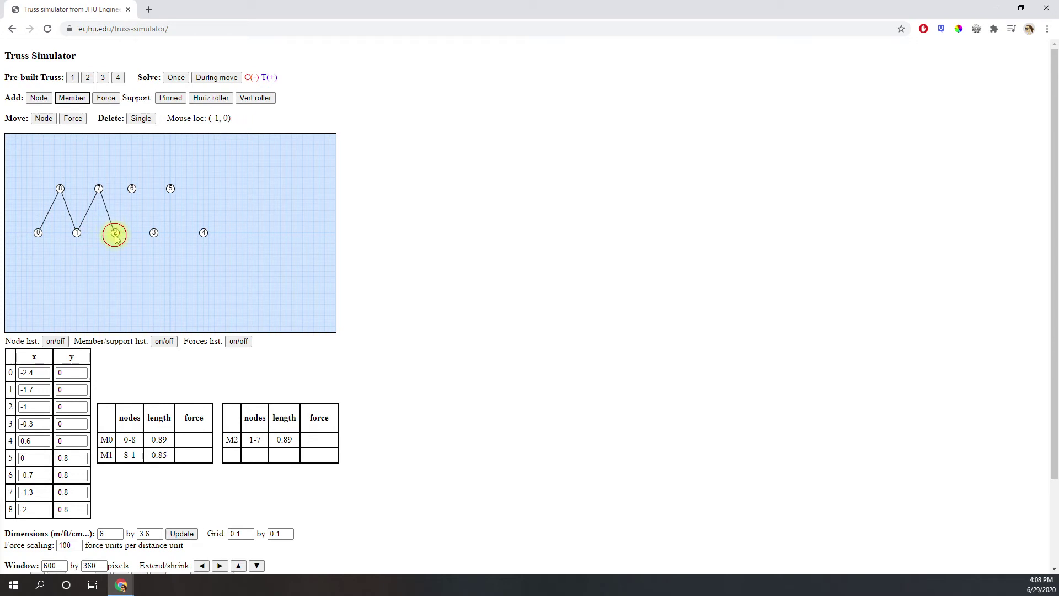
# - Continue the zigzag of diagonal members from node 2 through nodes 6, 3 and 5 to node 4
pyautogui.click(131, 189)
pyautogui.click(154, 232)
pyautogui.click(170, 189)
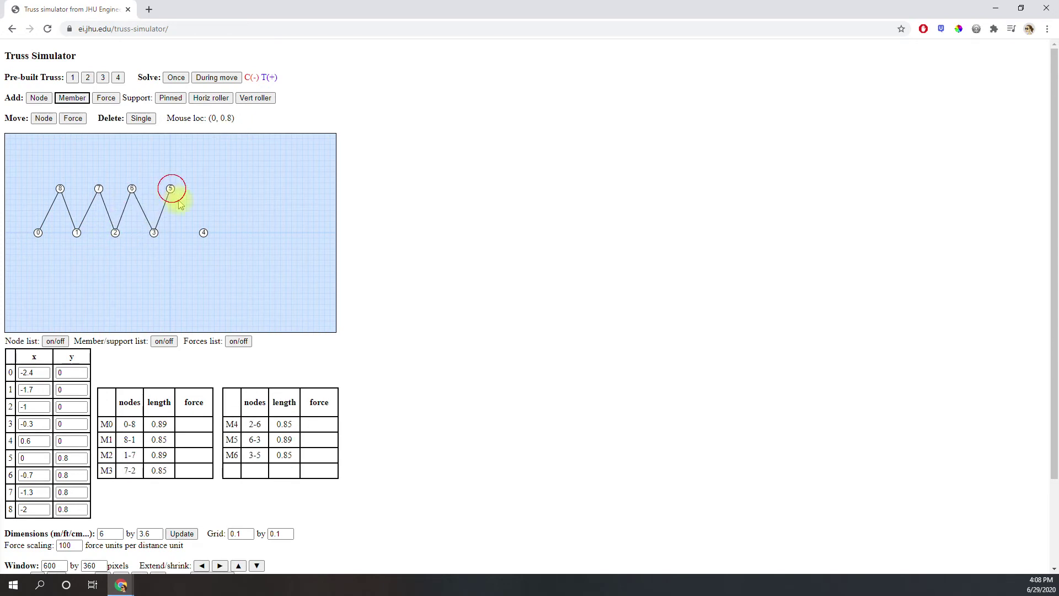
pyautogui.click(204, 232)
# - Add the bottom chord members linking nodes 4, 3, 2, 1 and 0, and the top chord members linking nodes 8, 7, 6 and 5
pyautogui.click(154, 232)
pyautogui.click(115, 233)
pyautogui.click(77, 232)
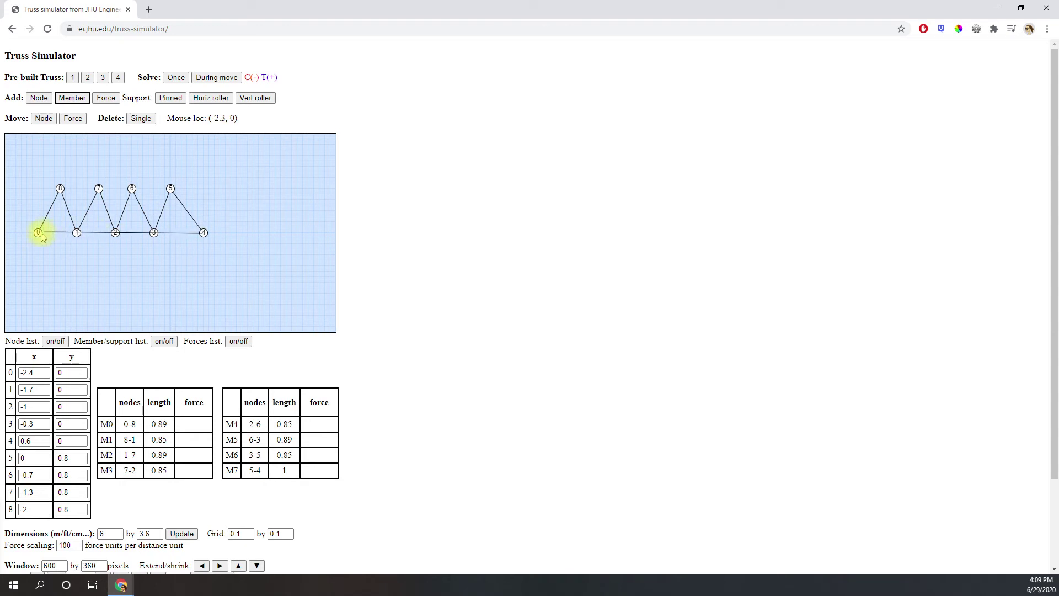
pyautogui.click(38, 232)
pyautogui.click(60, 189)
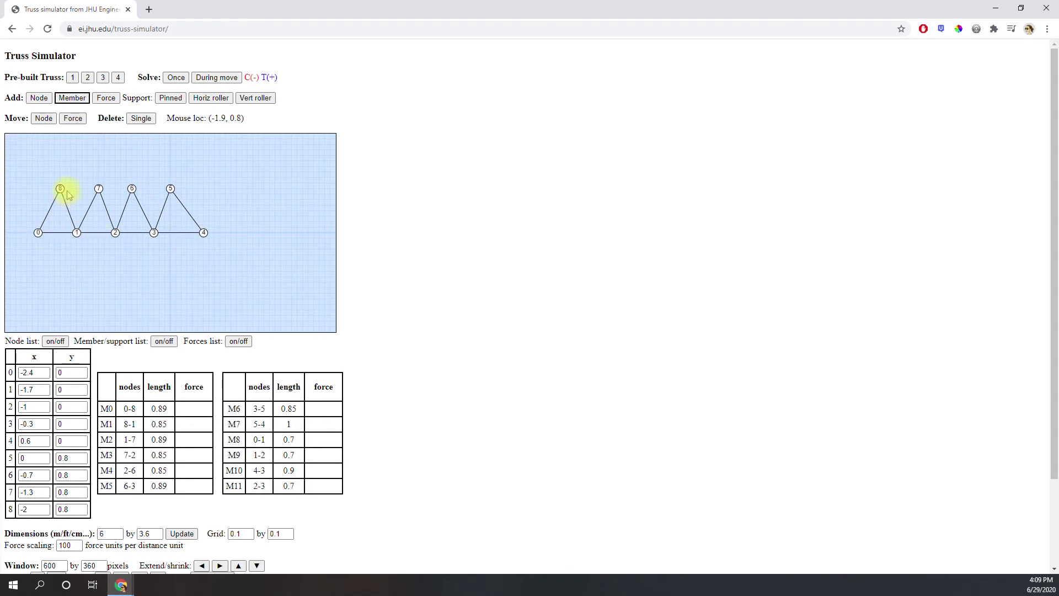
pyautogui.click(171, 189)
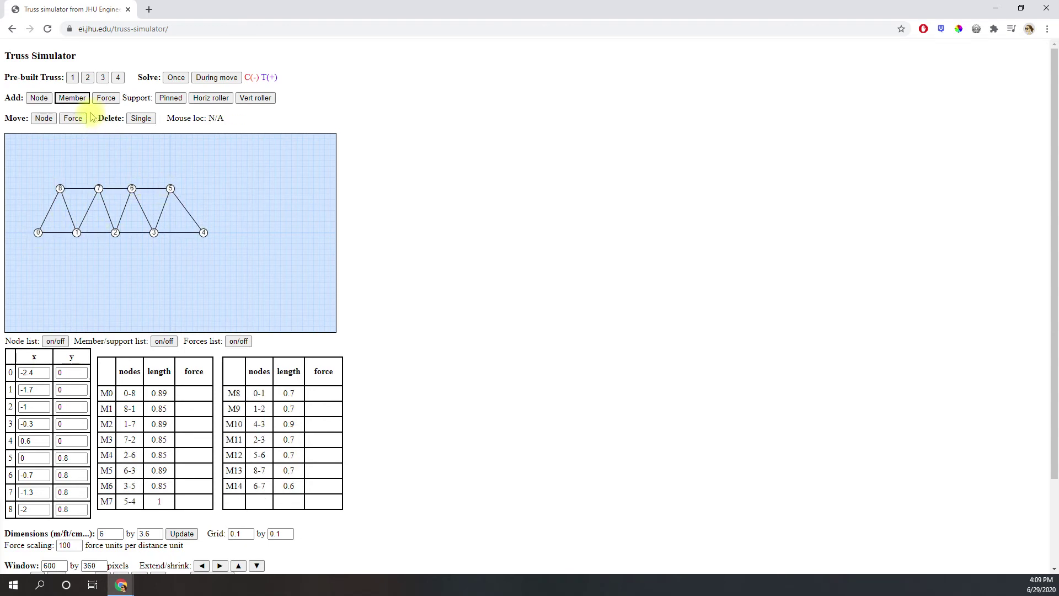
# - Move node 4 along the bottom chord to (0.4, 0)
pyautogui.click(44, 118)
pyautogui.moveTo(203, 232); pyautogui.dragTo(192, 232)
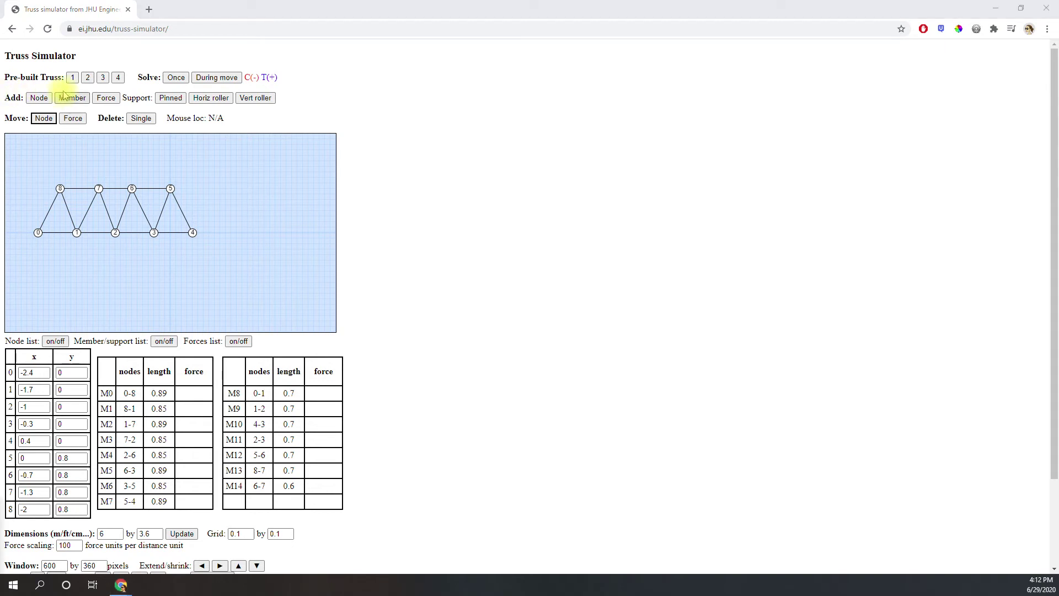
# - Enlarge the page to examine the node coordinates and the member lengths in the tables, and restore the normal page size
pyautogui.scroll(-1, 98, 79)
pyautogui.scroll(-3, 98, 78)
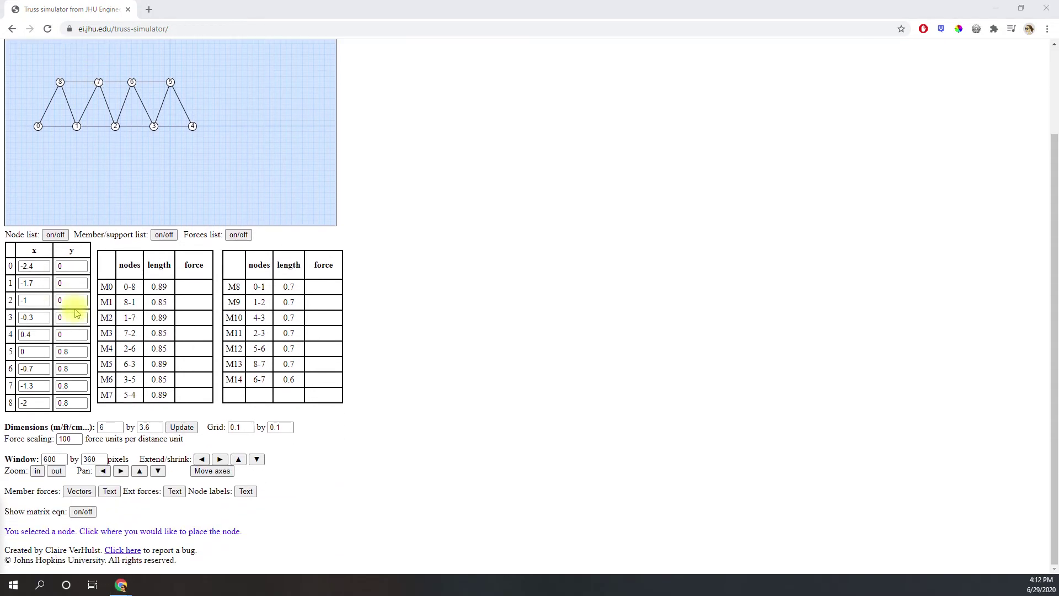
pyautogui.hotkey('ctrl', '+')
pyautogui.hotkey('ctrl', '+')
pyautogui.hotkey('ctrl', '-')
pyautogui.hotkey('ctrl', '-')
pyautogui.hotkey('ctrl', '-')
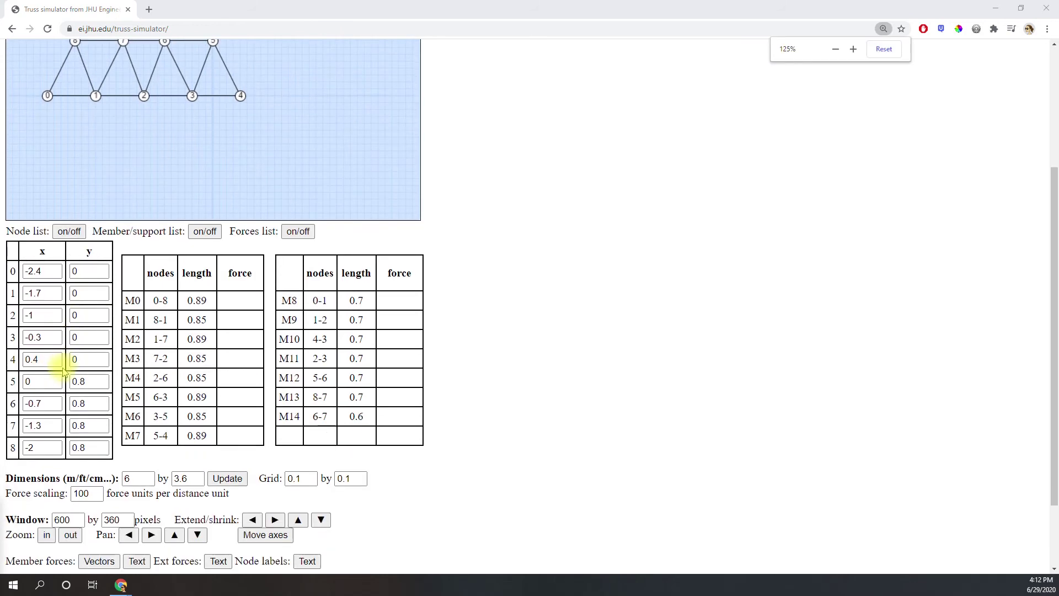
pyautogui.hotkey('ctrl', '+')
pyautogui.hotkey('ctrl', '+')
pyautogui.hotkey('ctrl', '+')
pyautogui.hotkey('ctrl', '+')
pyautogui.scroll(-3, 59, 373)
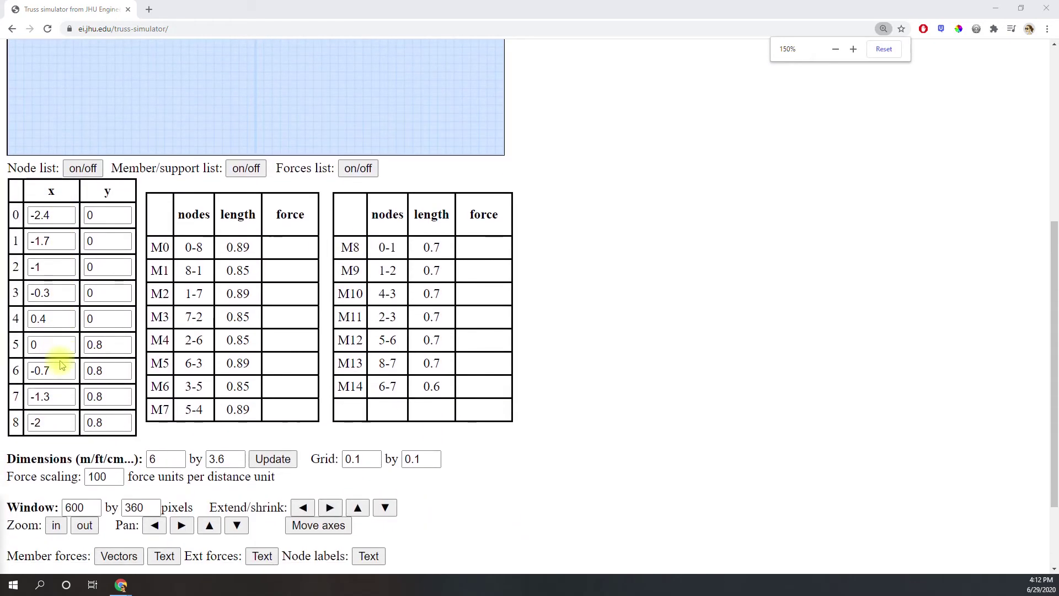
pyautogui.scroll(1, 68, 366)
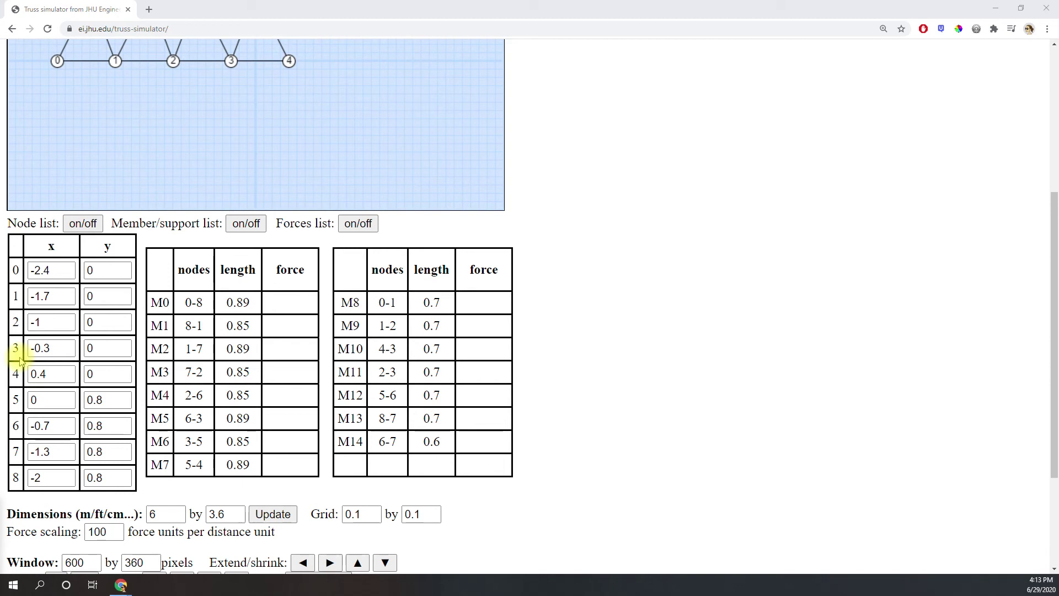
pyautogui.hotkey('ctrl', '0')
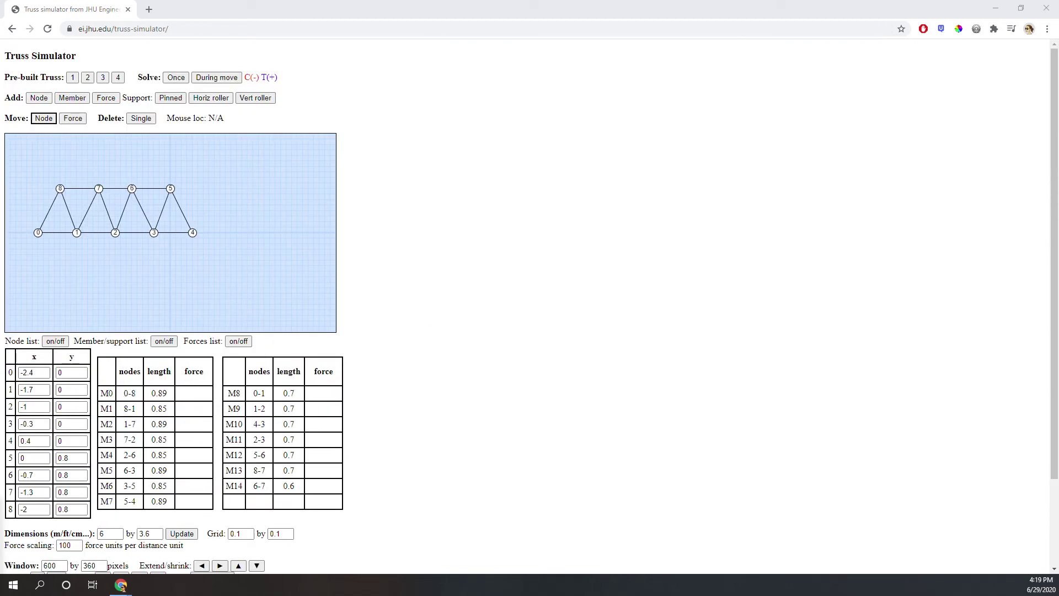
# - Delete the top chord members between nodes 8 and 7 and between nodes 6 and 5
pyautogui.click(140, 118)
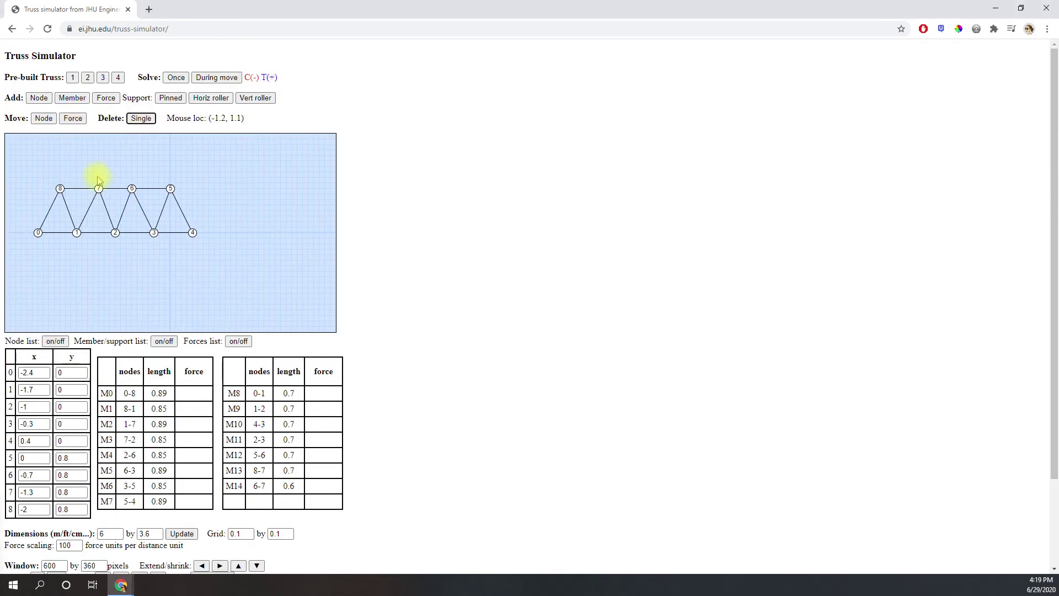
pyautogui.click(81, 189)
pyautogui.click(149, 189)
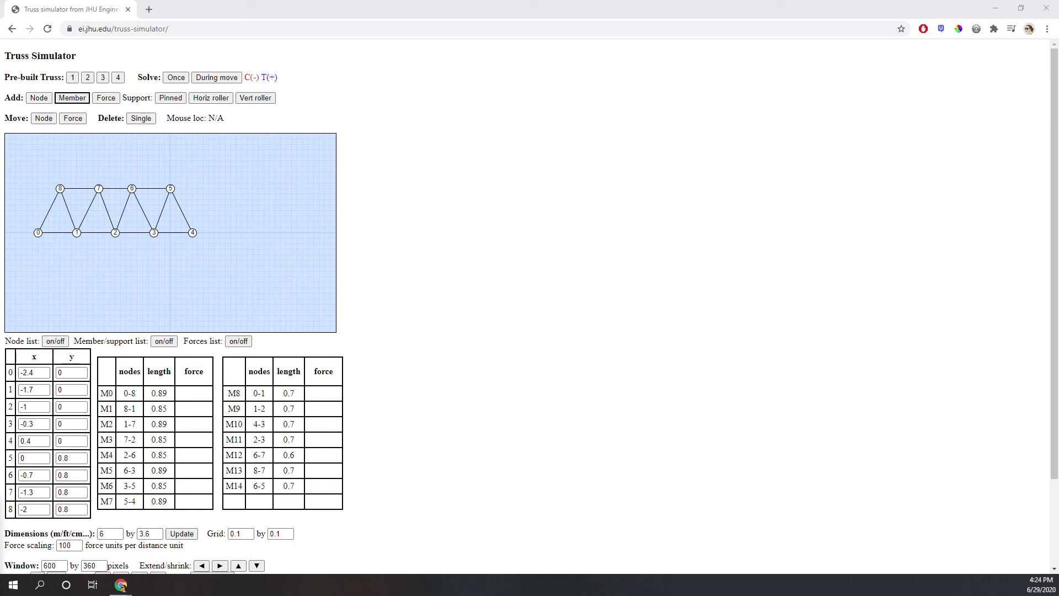
# - Apply downward forces of (0, -100) at node 7 and (0, -110) at node 6, correcting node 6's Fx to 0
pyautogui.click(106, 97)
pyautogui.moveTo(98, 188); pyautogui.dragTo(99, 249)
pyautogui.moveTo(132, 188); pyautogui.dragTo(142, 249)
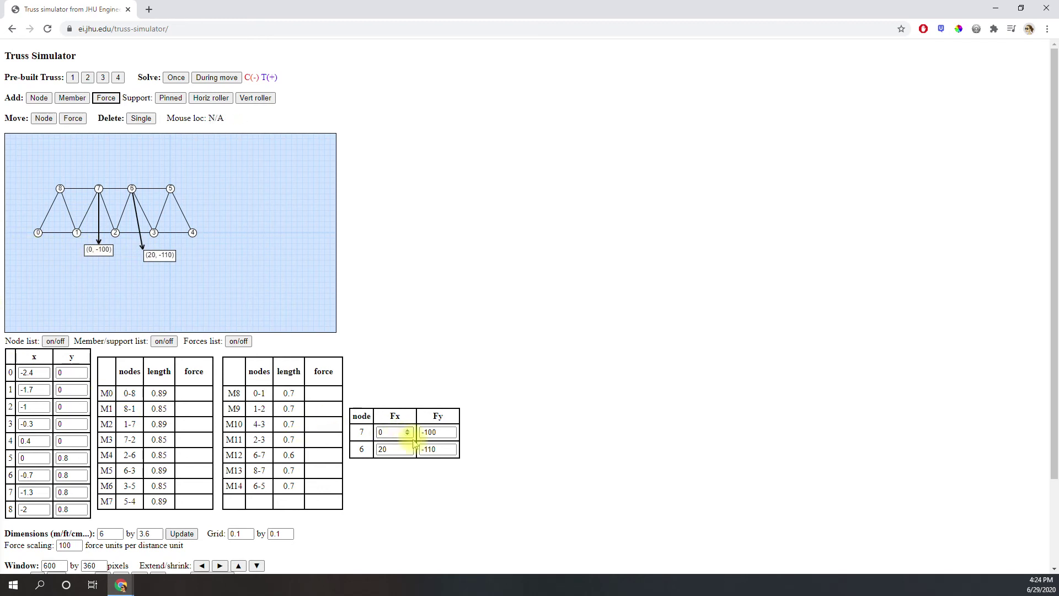
pyautogui.moveTo(393, 449); pyautogui.dragTo(380, 450)
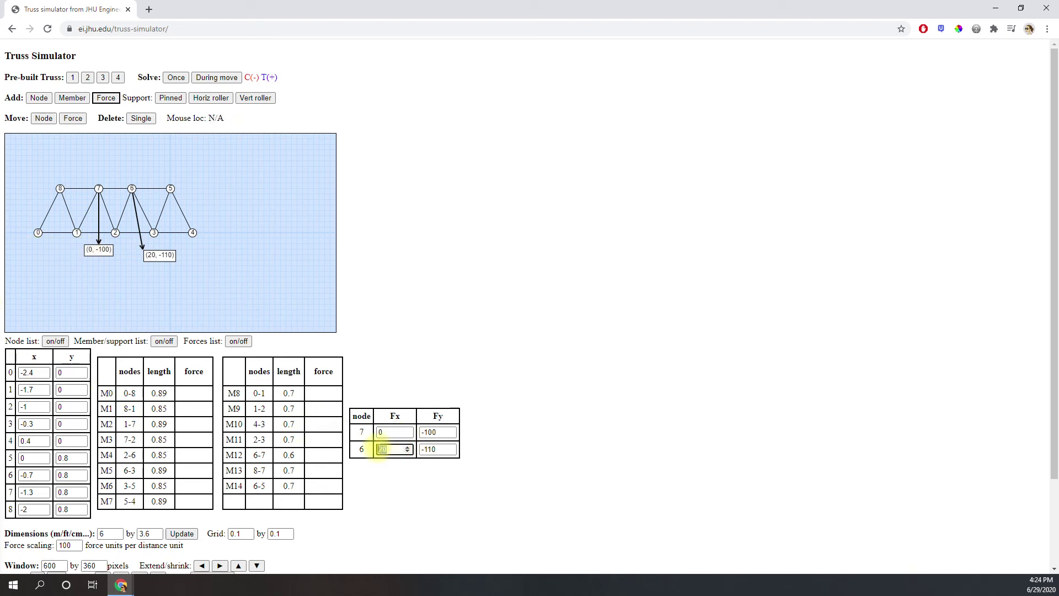
pyautogui.write('0')
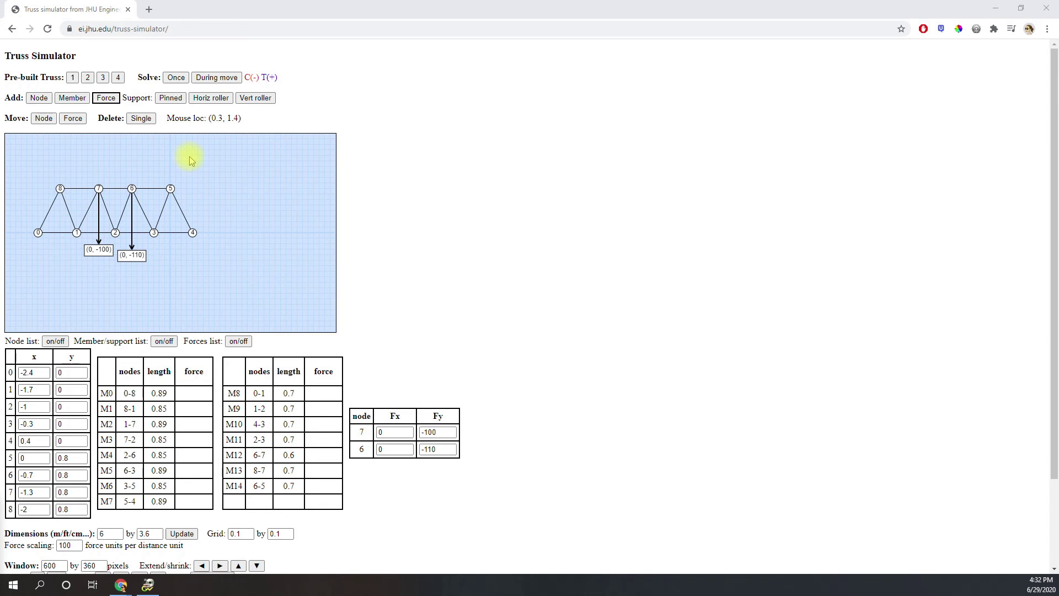
# - Add a pinned support at node 0 and a horizontal roller support at node 4
pyautogui.click(171, 99)
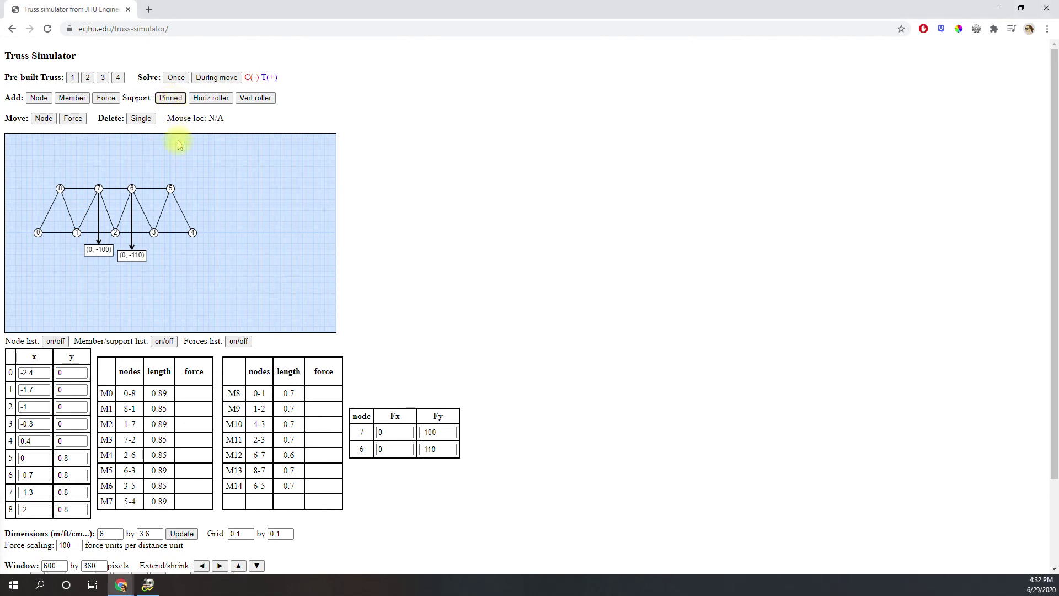
pyautogui.click(37, 231)
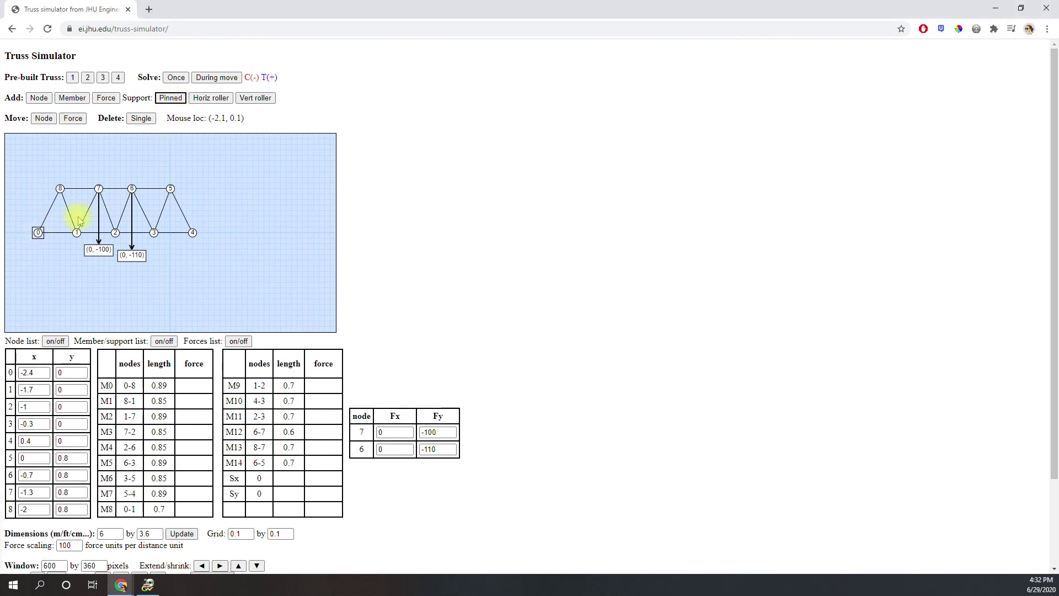
pyautogui.click(211, 100)
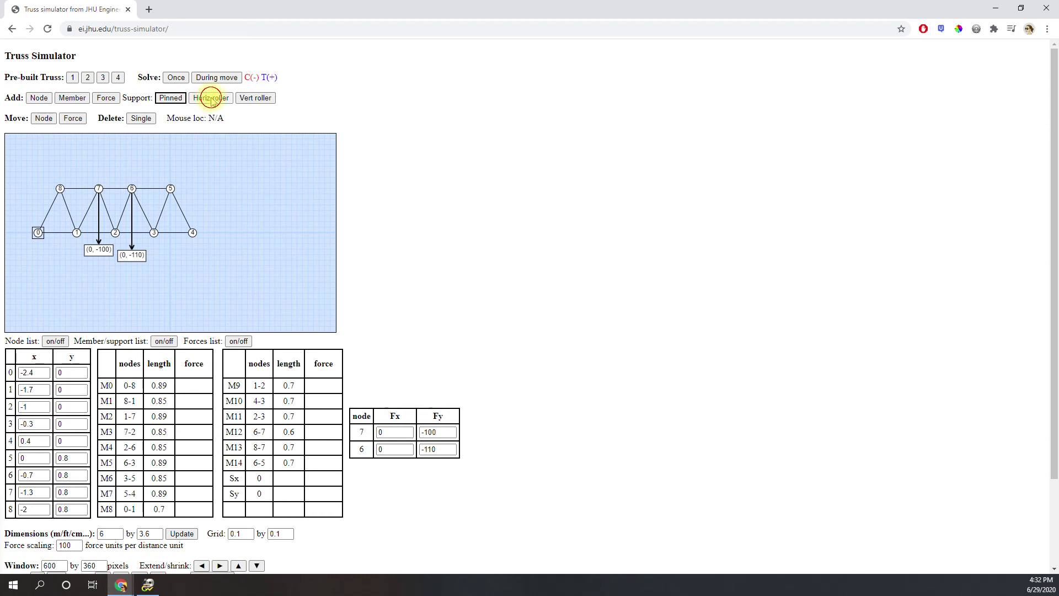
pyautogui.click(192, 234)
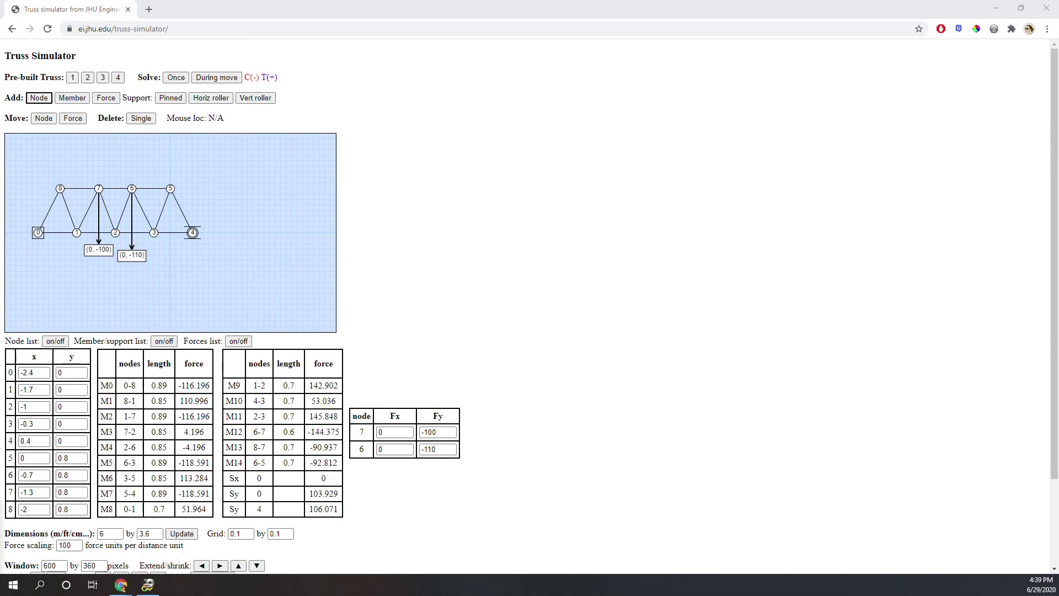
# - Solve the truss once and move node 4 along the bottom chord to (0.7, 0)
pyautogui.click(176, 77)
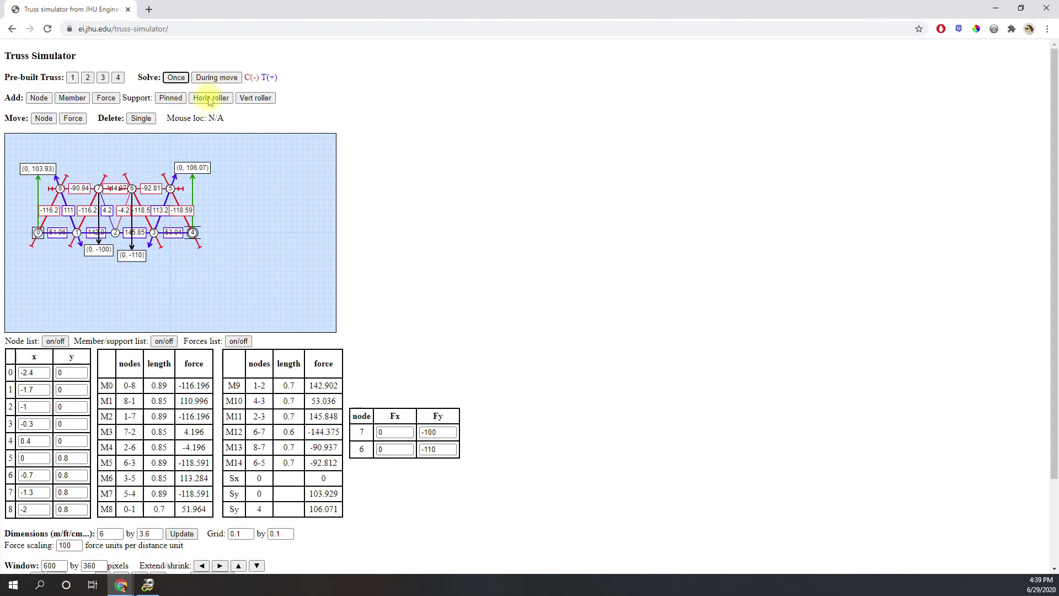
pyautogui.click(192, 234)
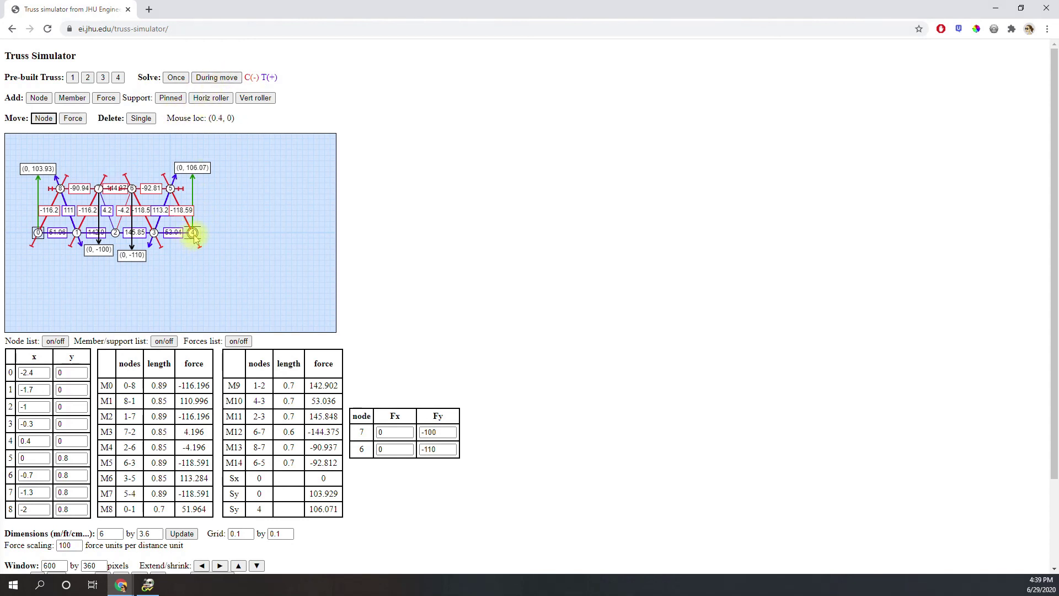
pyautogui.click(193, 235)
pyautogui.moveTo(193, 235)
pyautogui.mouseDown()
pyautogui.moveTo(231, 233)
pyautogui.moveTo(188, 233)
pyautogui.moveTo(204, 277)
pyautogui.moveTo(229, 279)
pyautogui.moveTo(208, 227)
pyautogui.mouseUp()
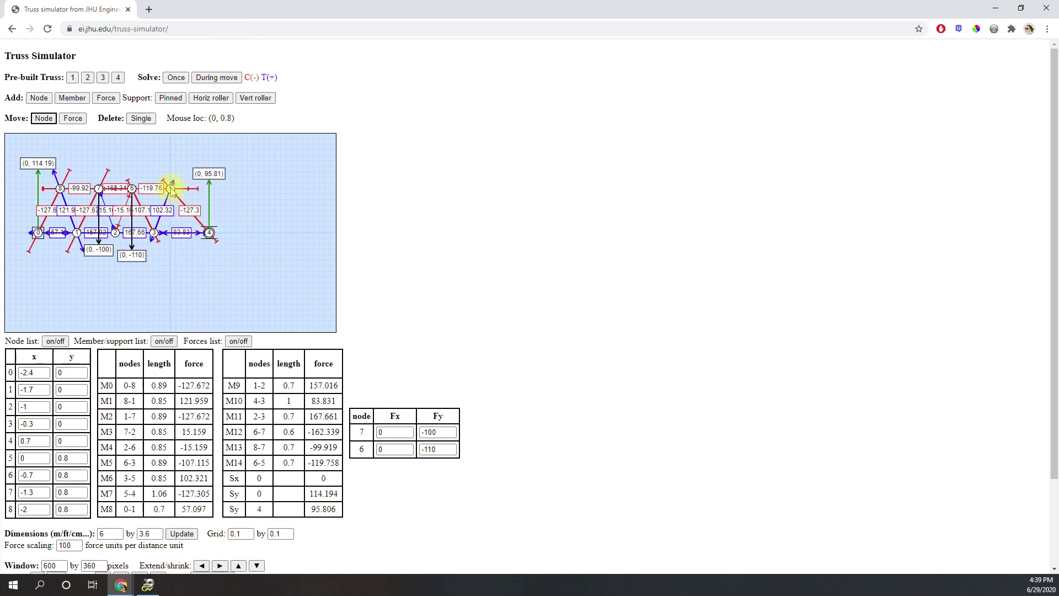
# - Raise node 5 to (0.1, 1.2) and nodes 6, 7 and 8 to y = 1.3, and lower node 2 to (-1, -0.7)
pyautogui.moveTo(170, 188); pyautogui.dragTo(60, 160)
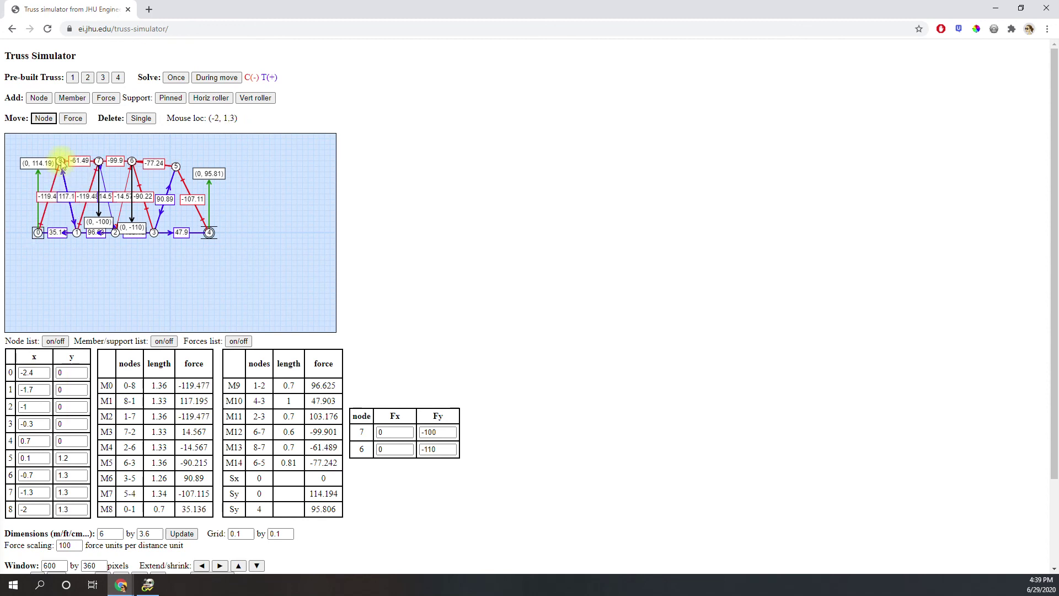
pyautogui.moveTo(109, 234); pyautogui.dragTo(114, 272)
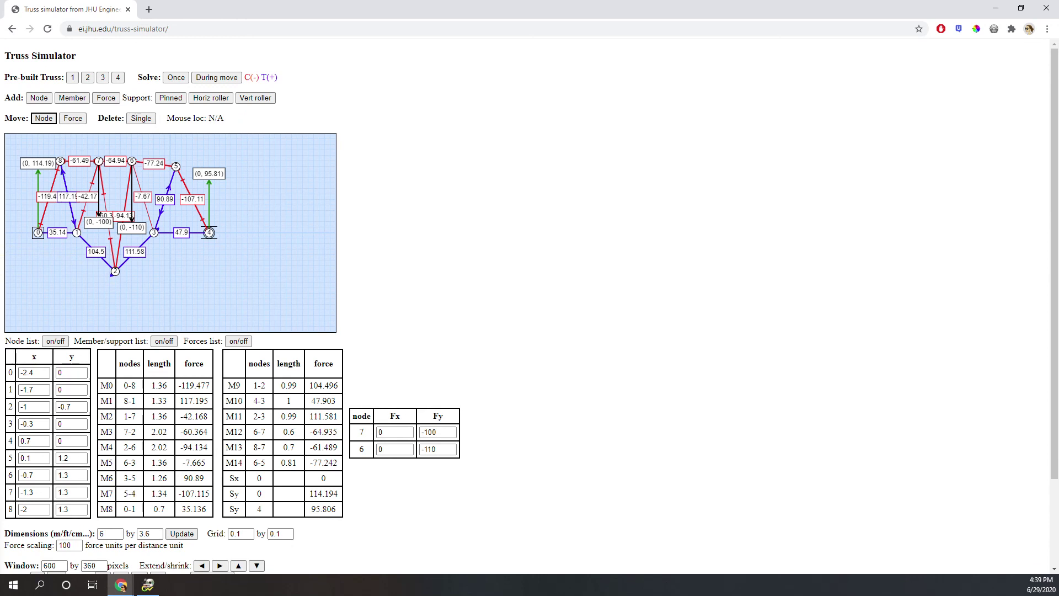